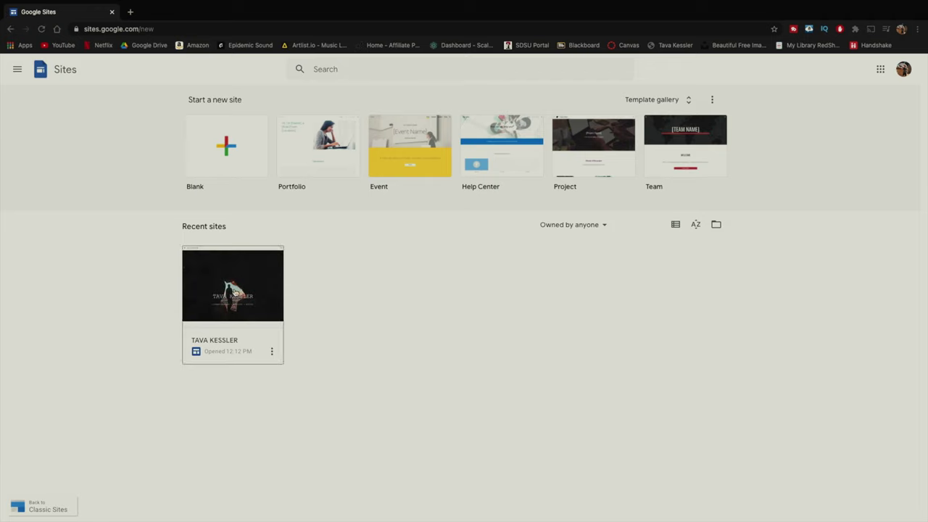
Open the existing portfolio site from the recent sites and review the font style options of the Vision theme
left_click(234, 292)
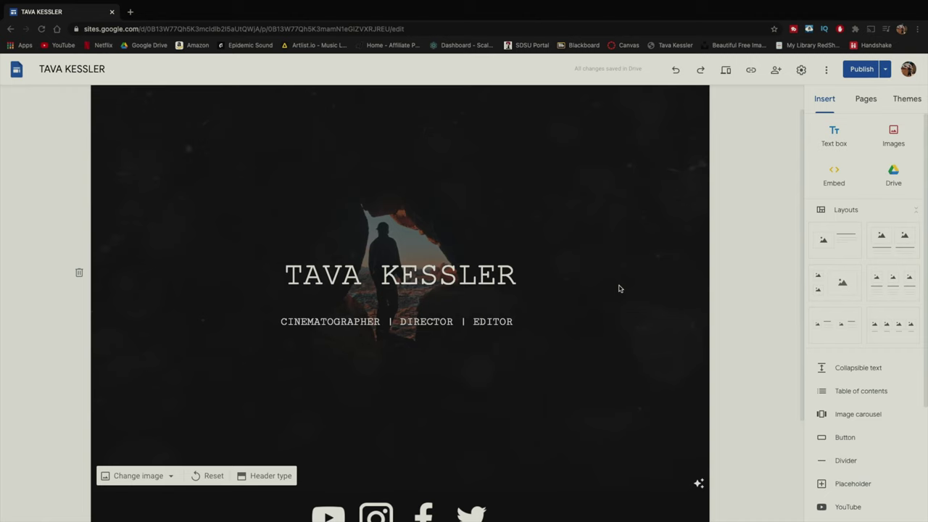
scroll(619, 287, "down", 1)
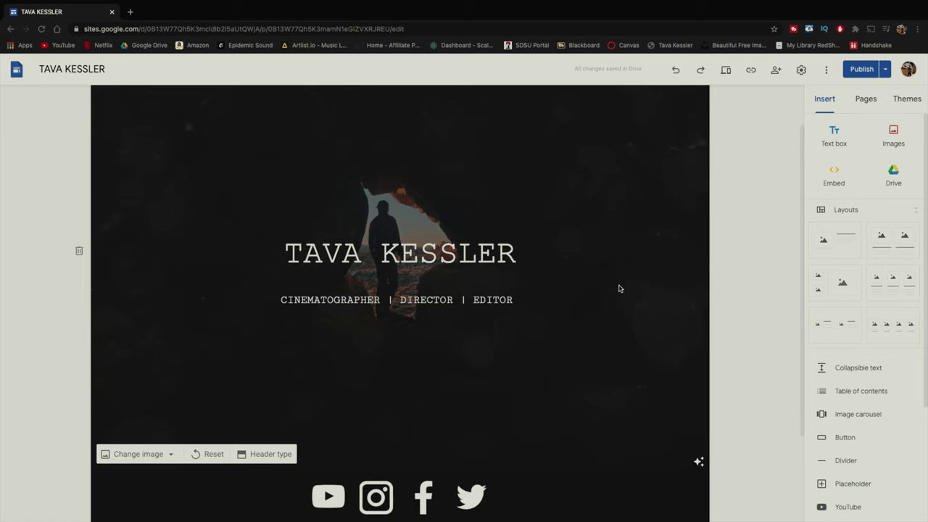
left_click(906, 99)
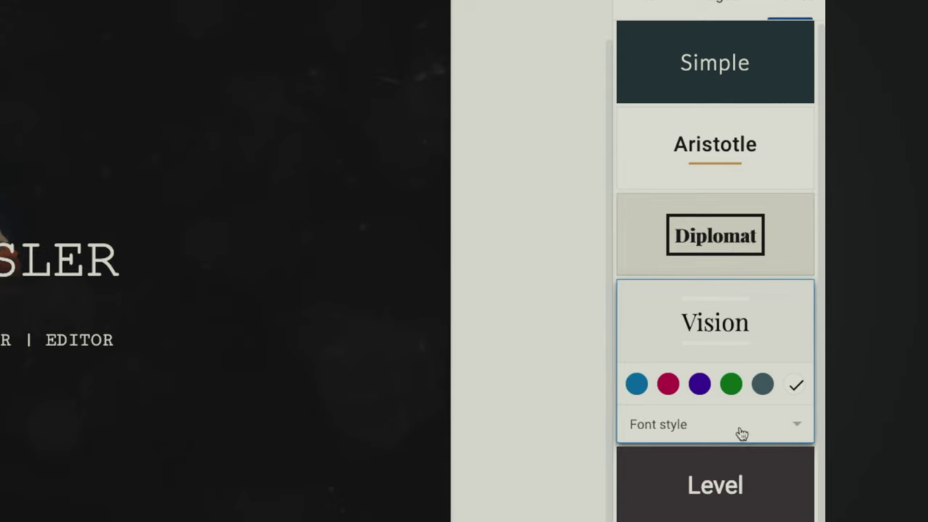
left_click(799, 429)
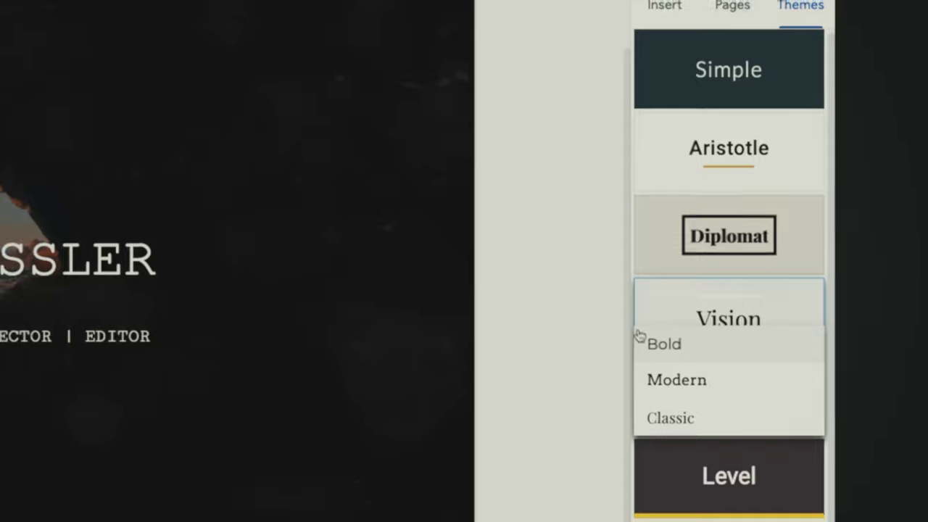
left_click(648, 342)
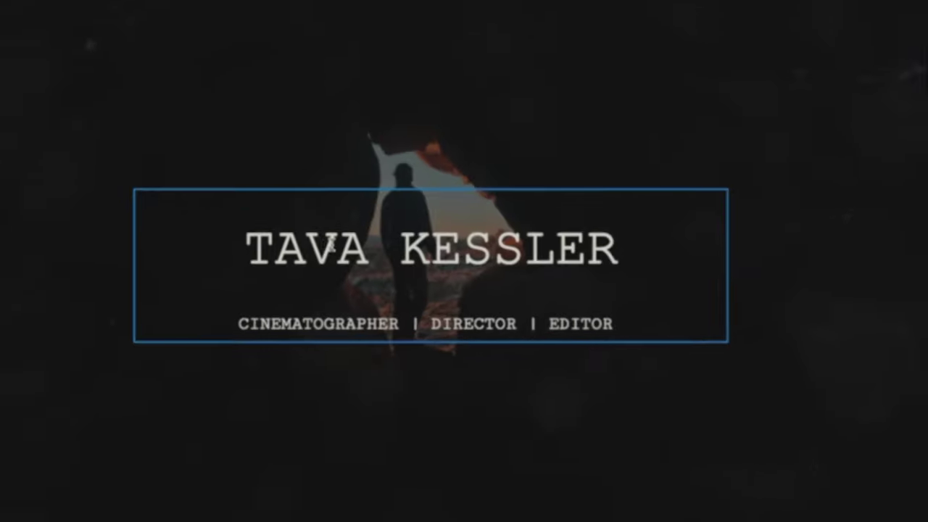
Browse the fonts available for the home page title, including the full catalogue of additional fonts
triple_click(318, 247)
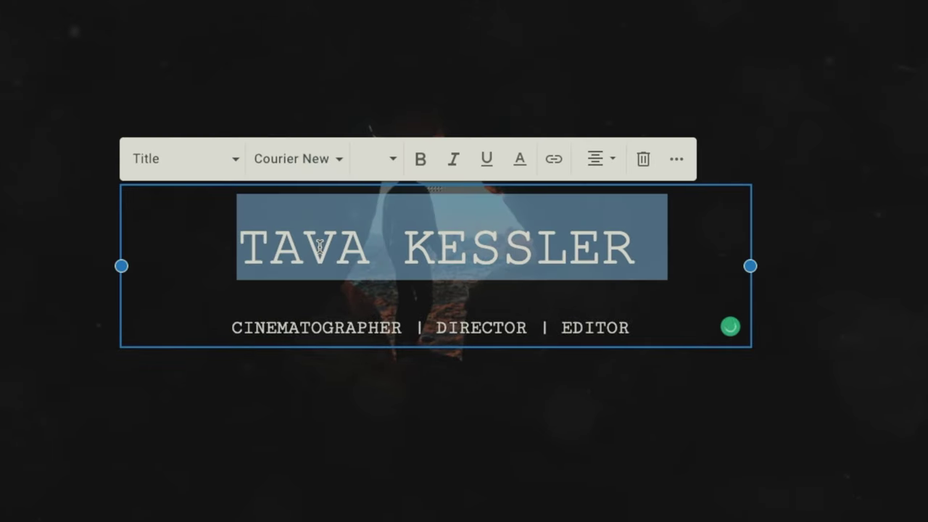
left_click(340, 164)
scroll(352, 413, "down", 4)
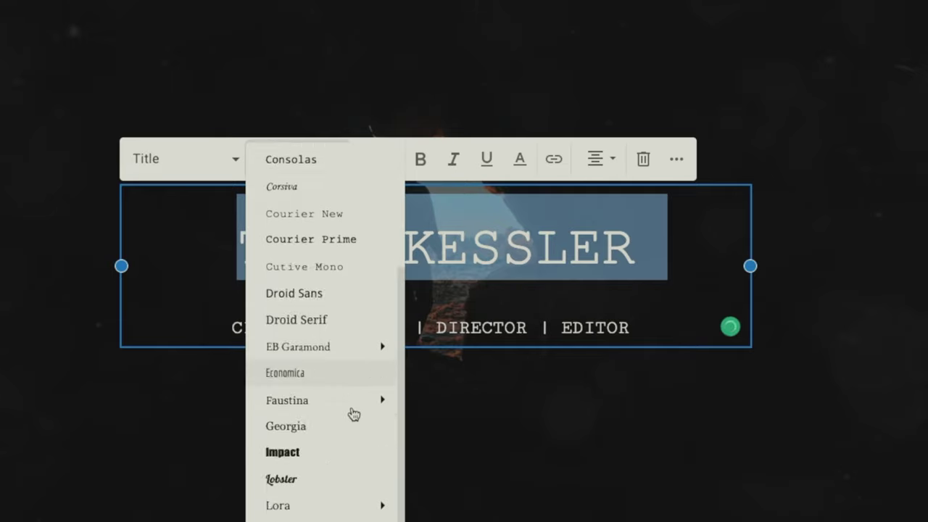
scroll(352, 415, "down", 4)
scroll(348, 417, "up", 6)
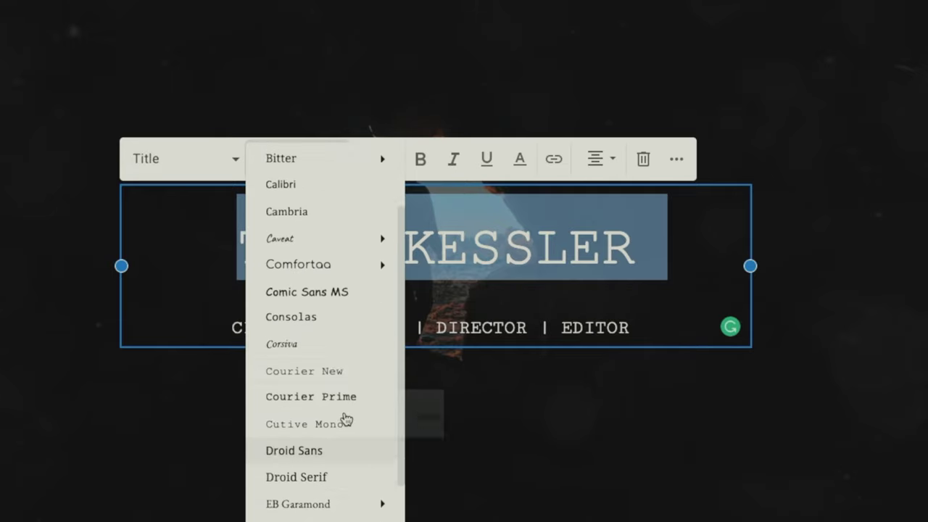
scroll(346, 419, "up", 3)
left_click(284, 163)
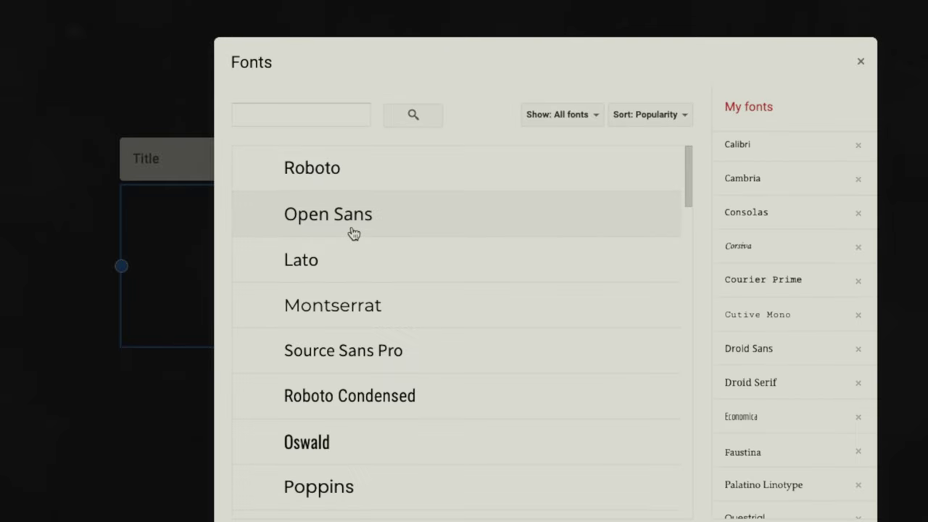
scroll(559, 268, "down", 6)
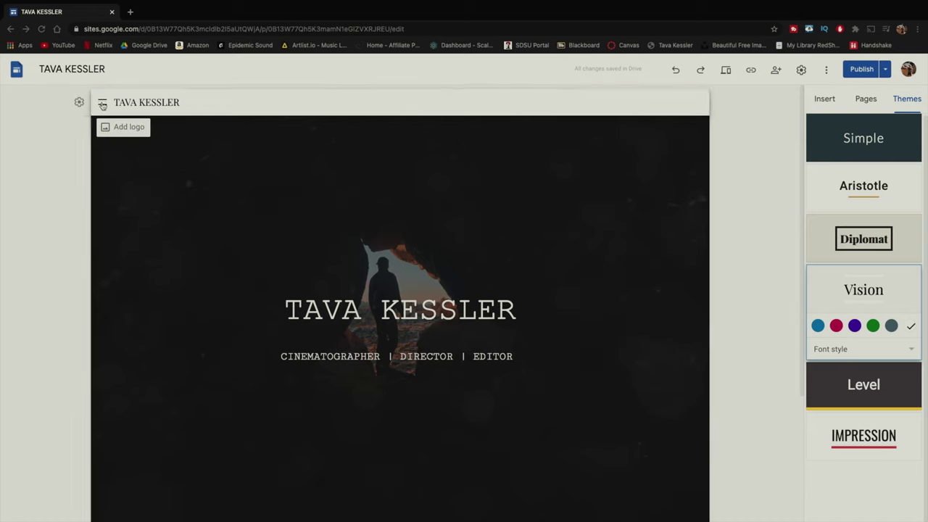
Go to the Video page and look through the text colour choices for its VIDEO heading
left_click(101, 102)
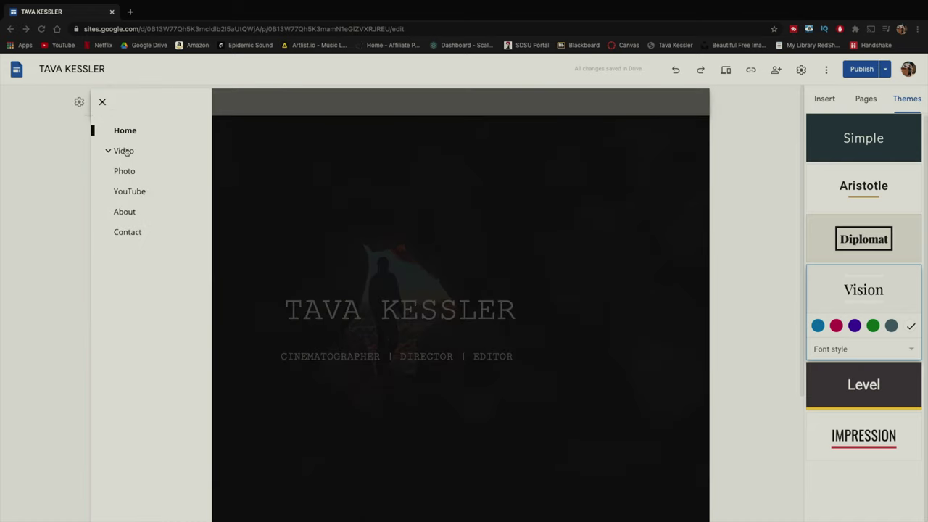
left_click(123, 151)
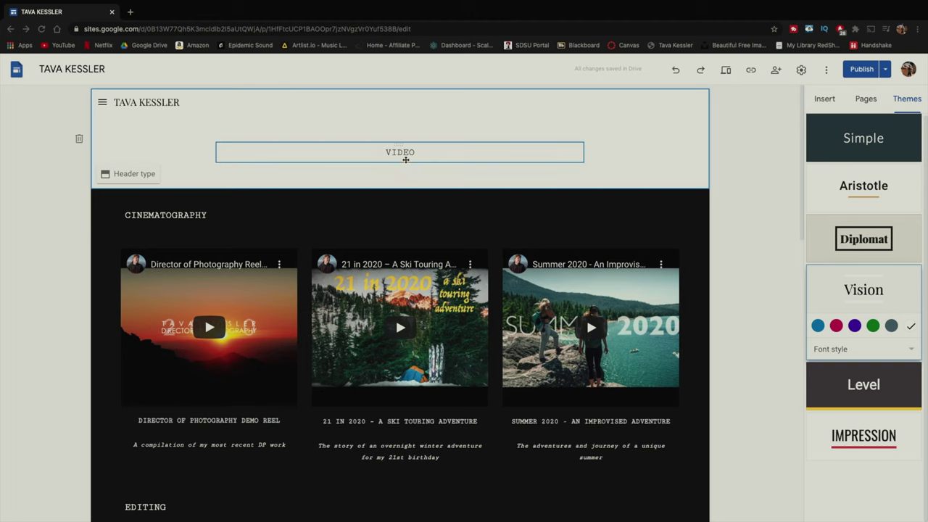
double_click(404, 153)
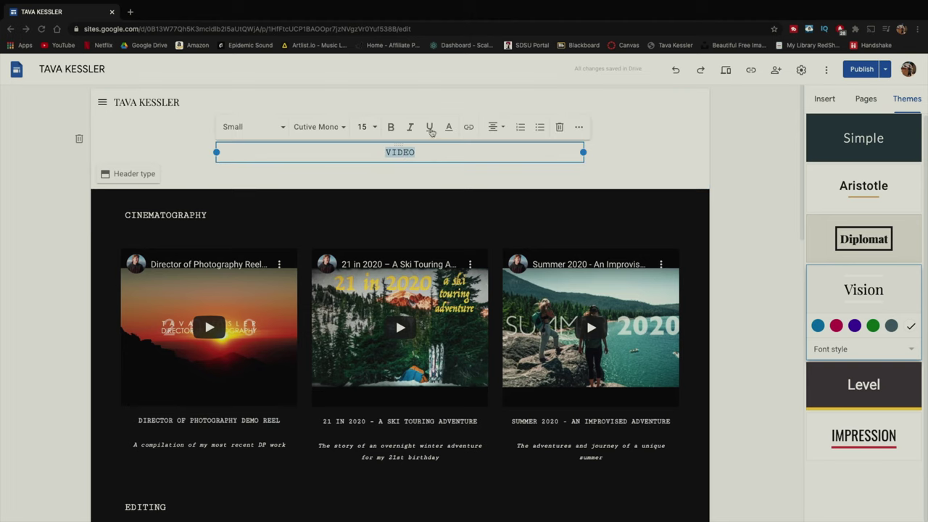
left_click(448, 129)
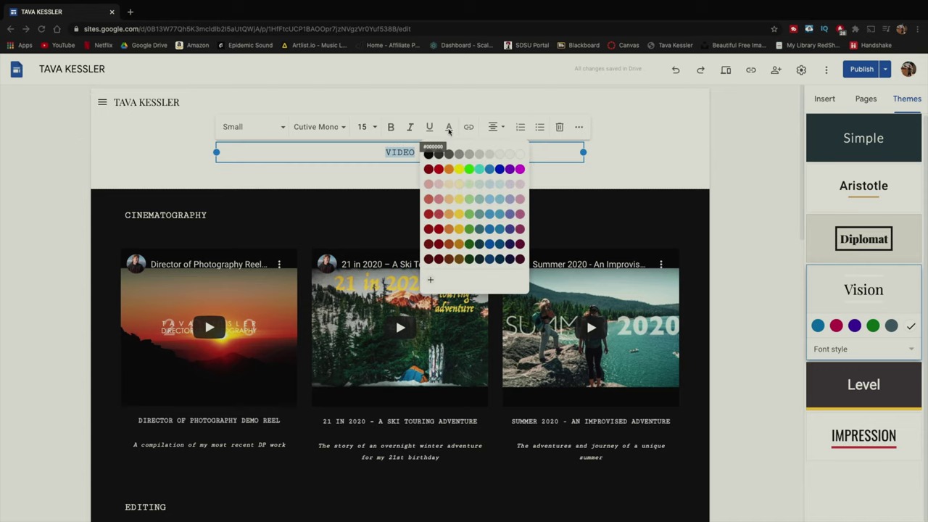
left_click(433, 170)
left_click(437, 181)
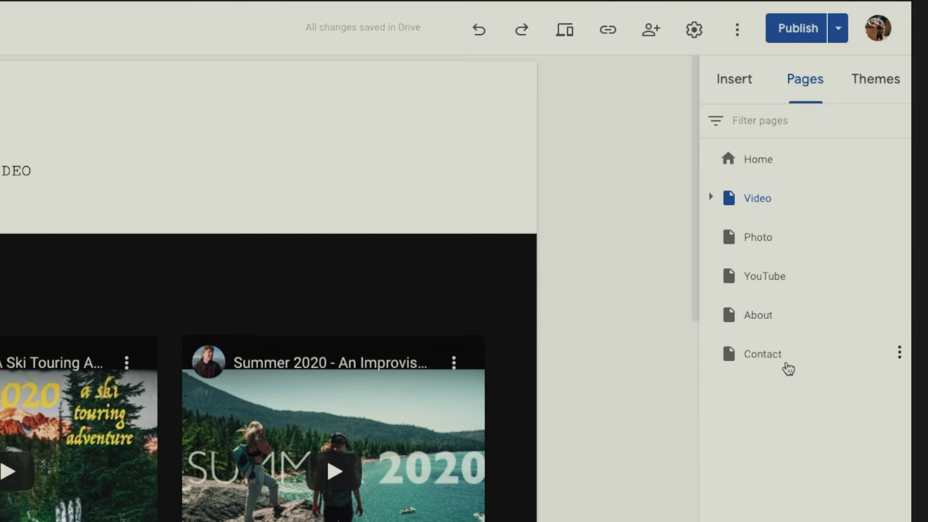
Add a subpage named "Short film" under the Video page and expand Video in the site's navigation menu
left_click(709, 199)
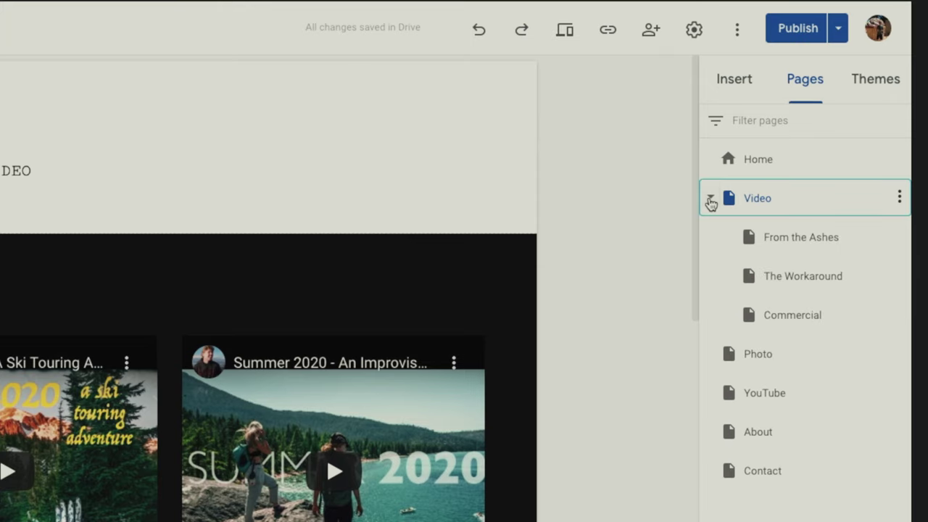
left_click(710, 199)
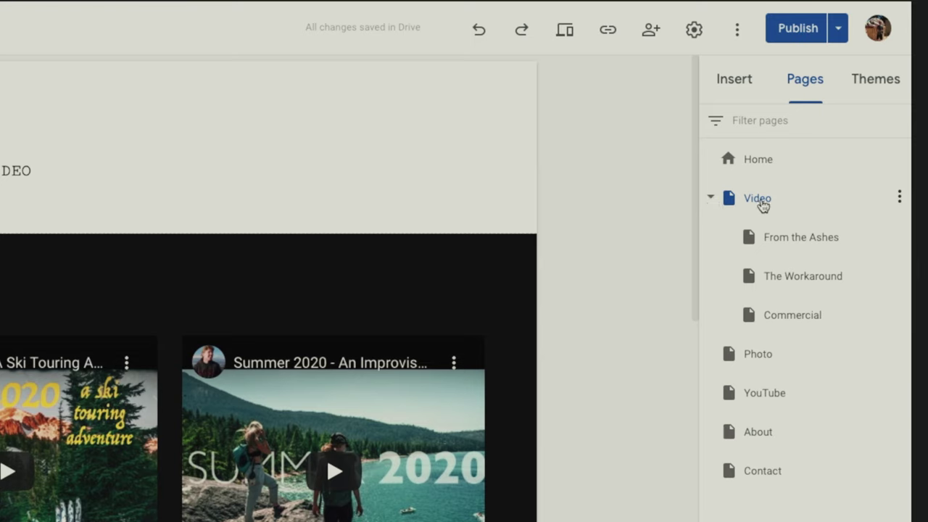
left_click(899, 200)
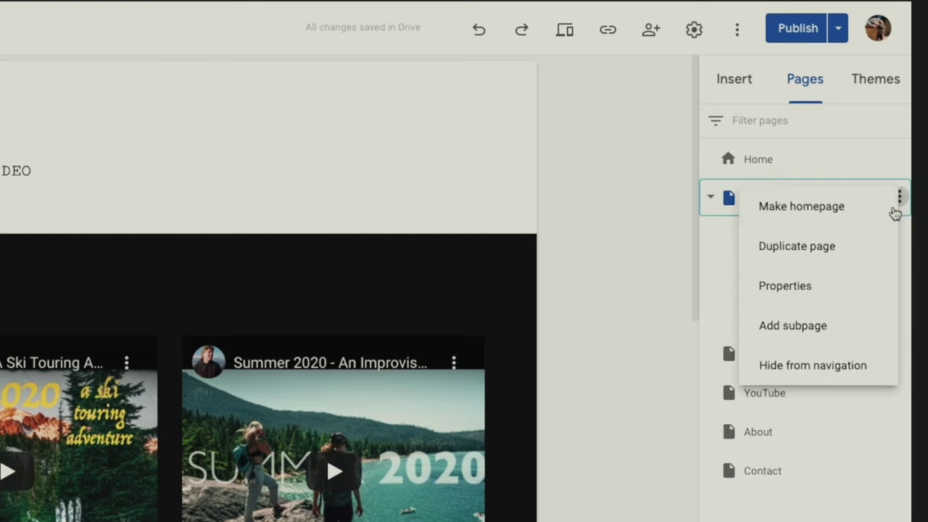
left_click(810, 327)
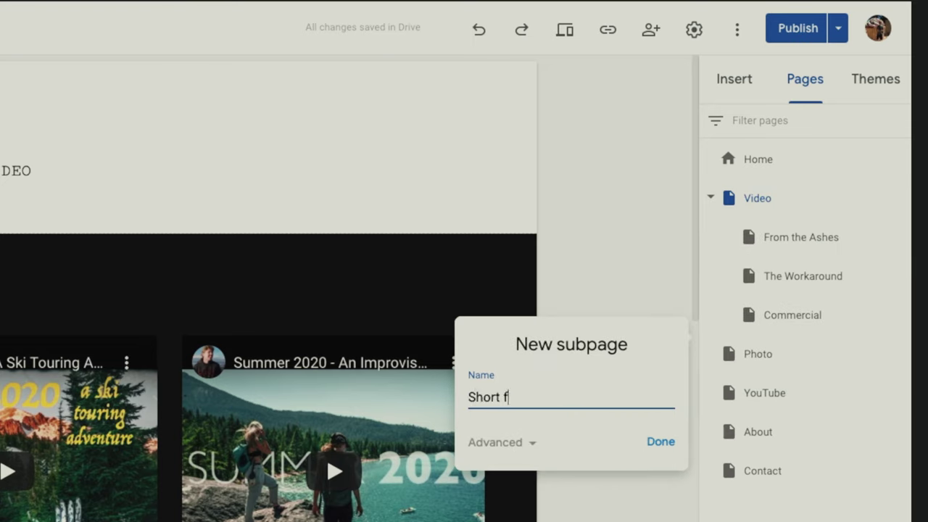
key("Return")
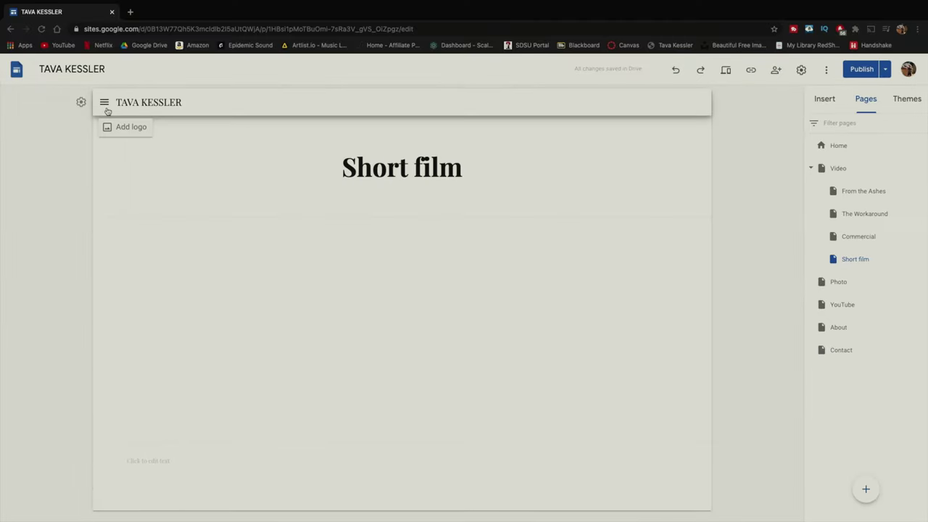
left_click(104, 103)
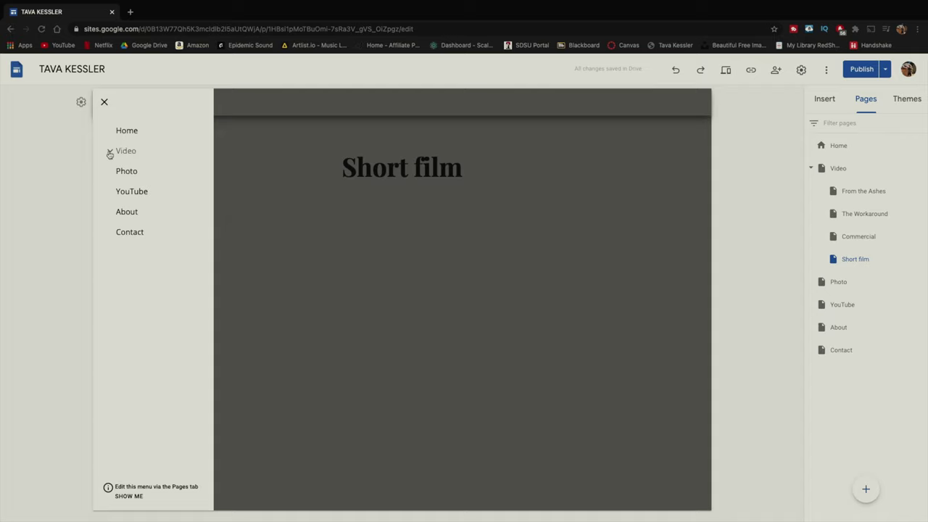
left_click(109, 153)
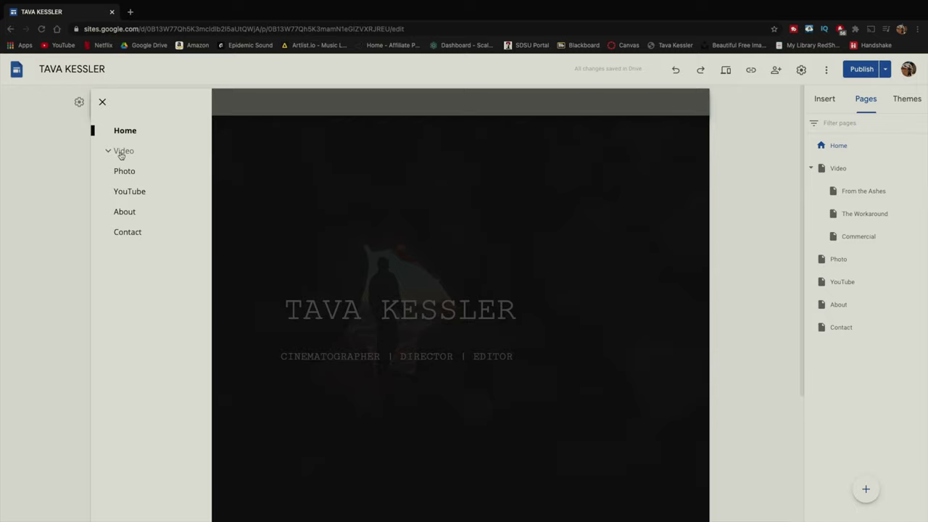
Open the Video page and examine its cinematography, editing, short films and adventure videos sections
left_click(123, 155)
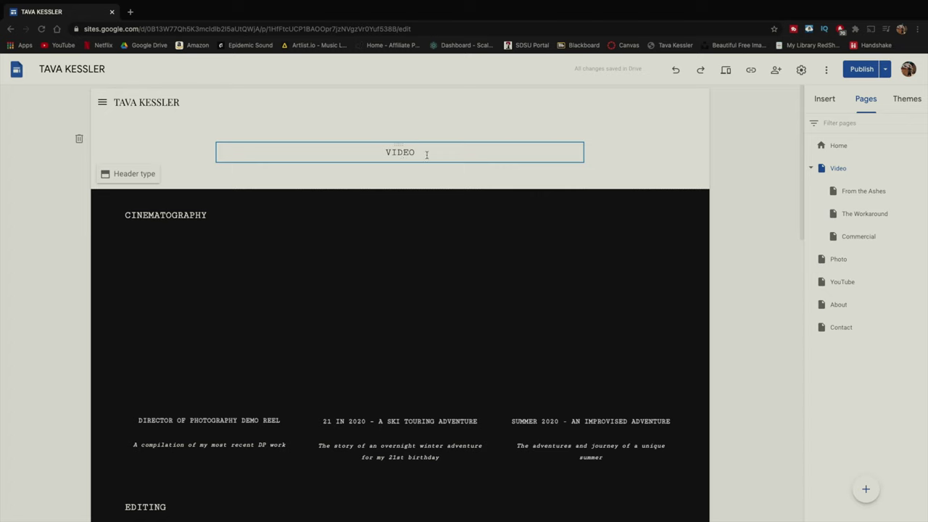
scroll(426, 155, "down", 1)
scroll(186, 157, "down", 3)
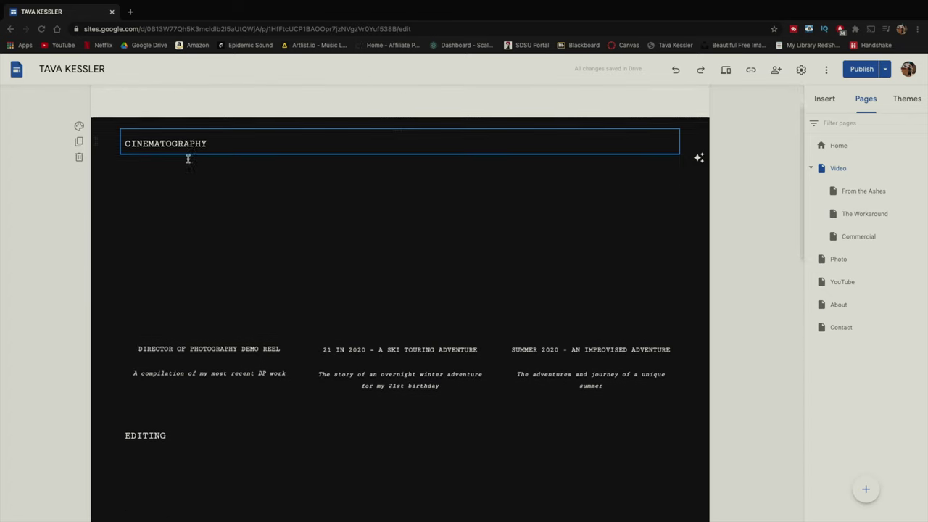
scroll(600, 184, "down", 1)
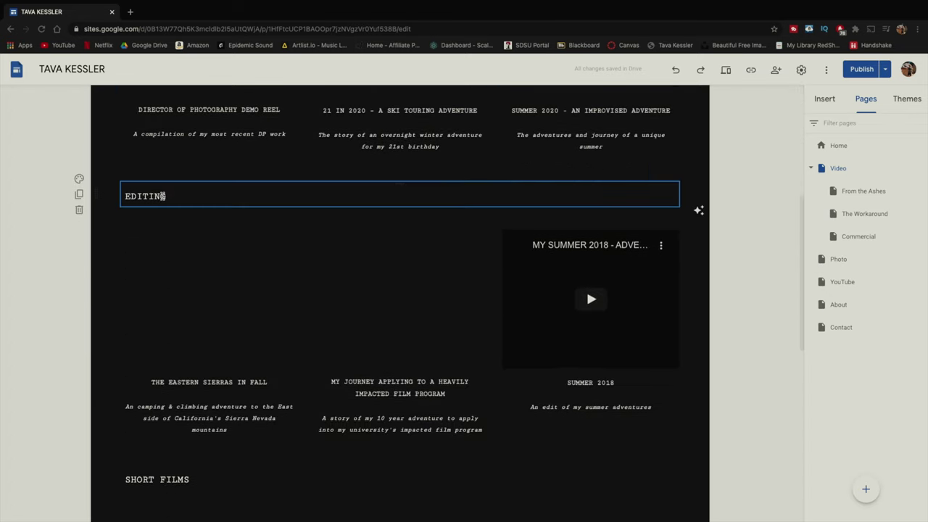
scroll(588, 280, "down", 3)
scroll(447, 283, "down", 3)
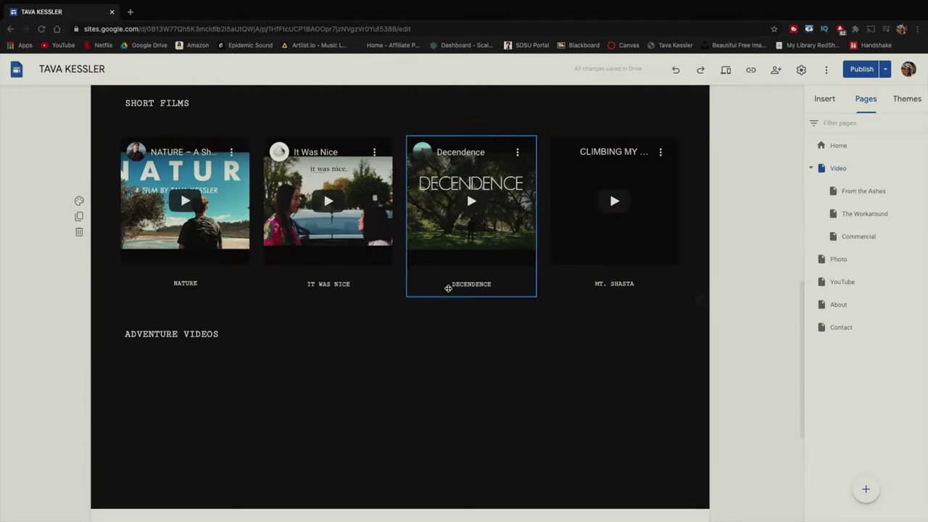
scroll(447, 284, "up", 10)
Open the From the Ashes subpage and review its description, embedded documentary and still images
left_click(102, 103)
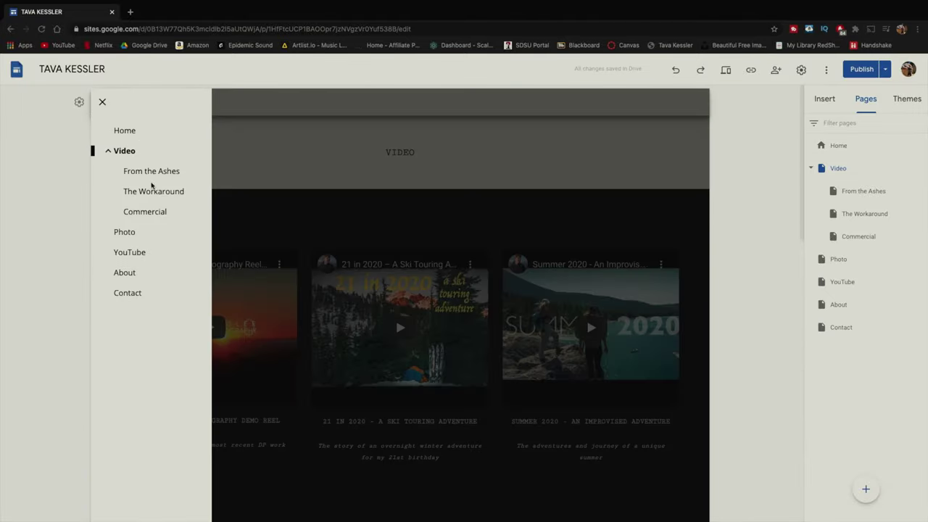
left_click(153, 174)
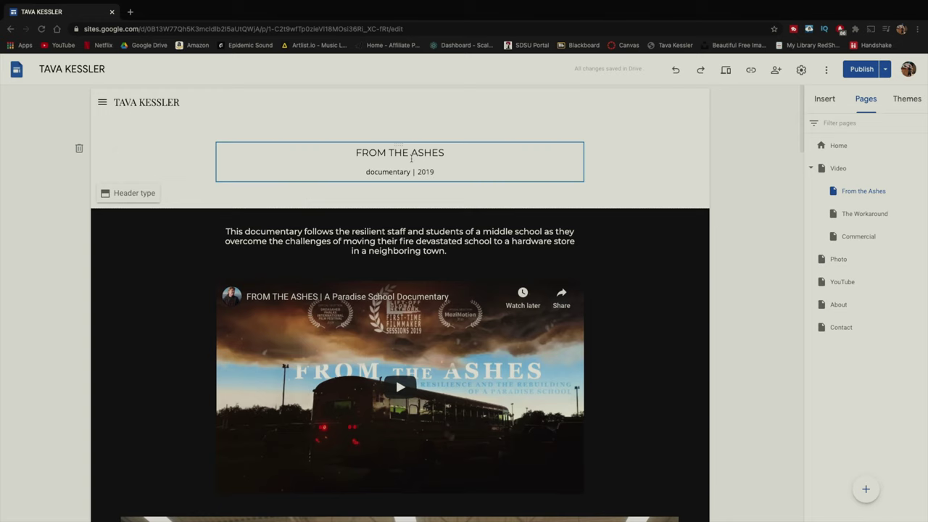
scroll(407, 158, "down", 1)
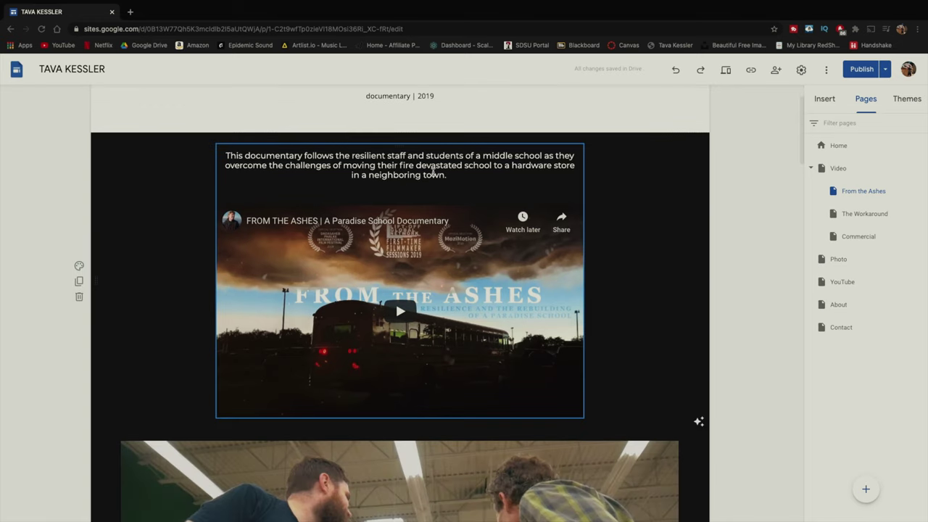
scroll(431, 174, "down", 5)
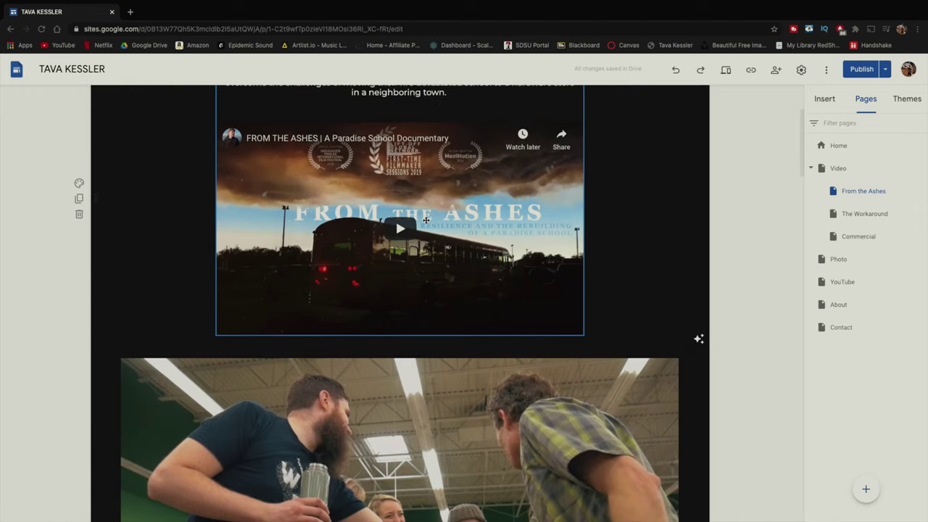
scroll(426, 220, "down", 15)
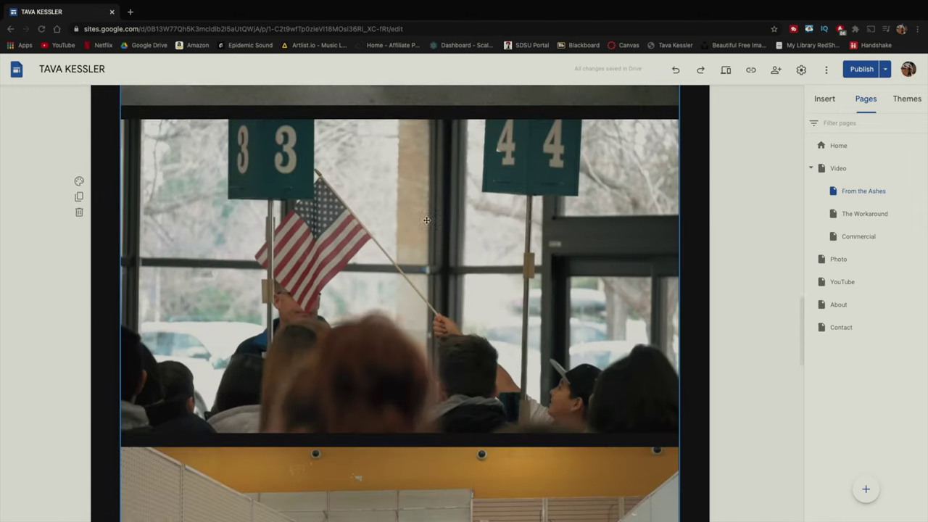
scroll(427, 219, "down", 1)
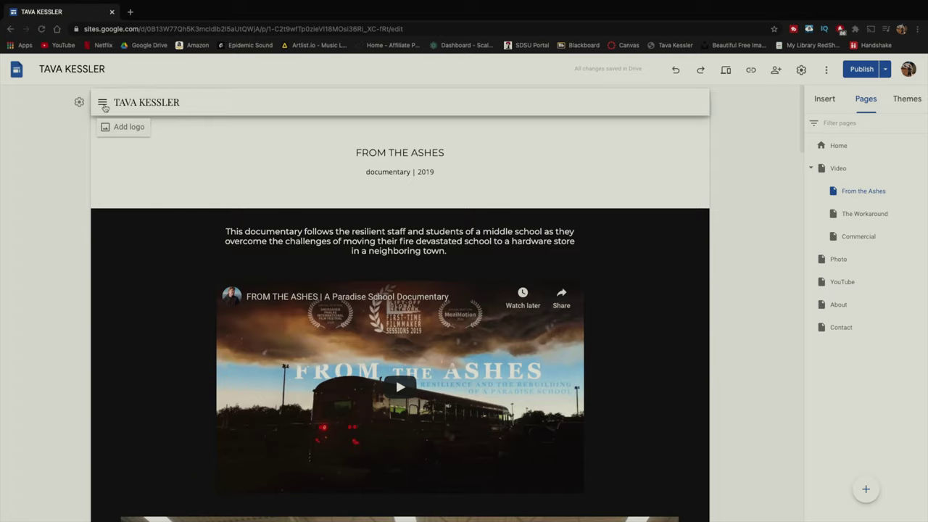
Open The Workaround subpage and review its description and embedded documentary
left_click(102, 102)
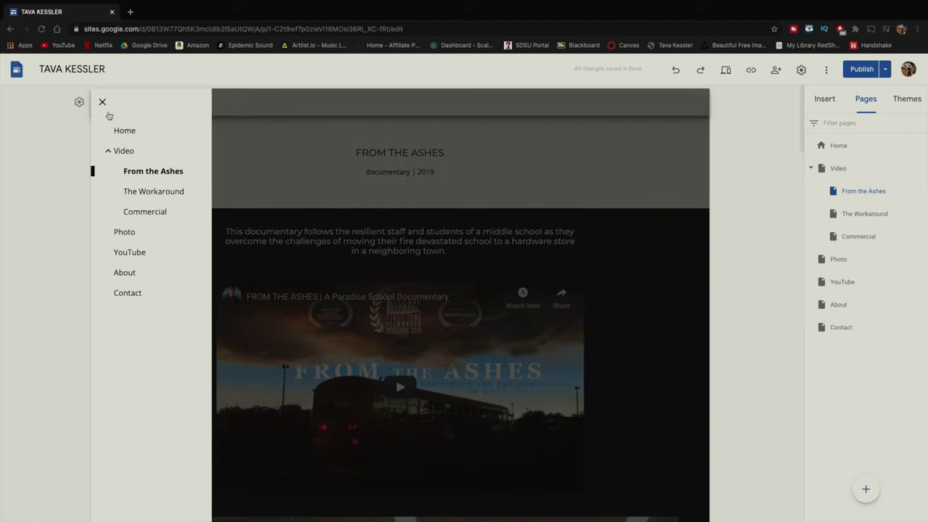
left_click(153, 192)
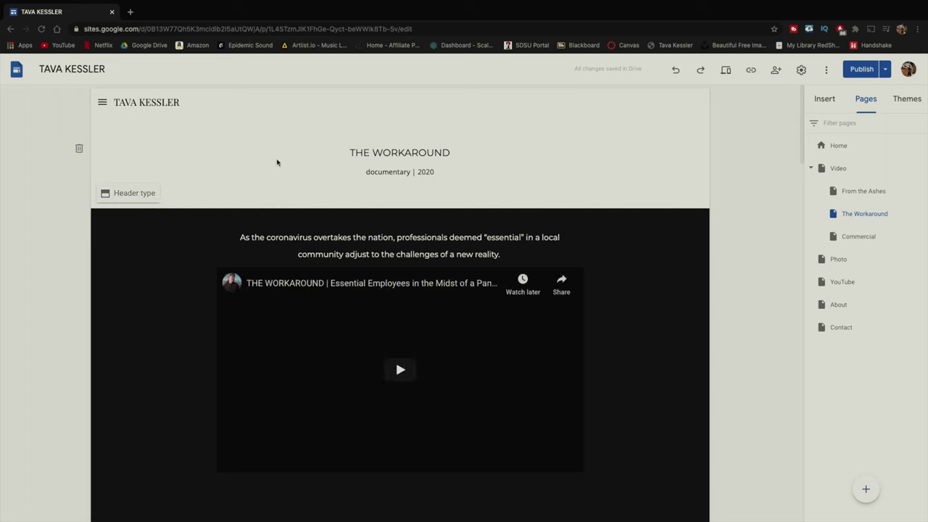
scroll(404, 220, "down", 3)
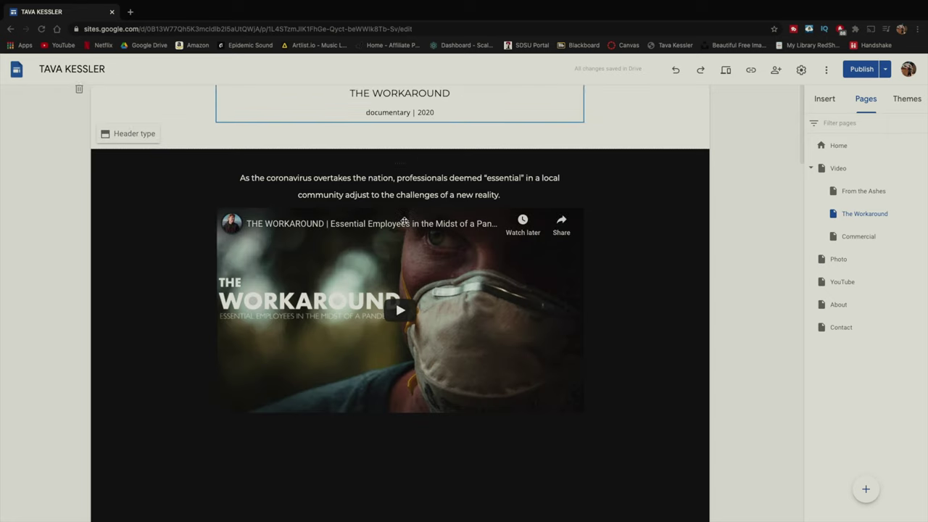
Review the still images on The Workaround subpage, and open the Commercial subpage to examine its videos and captions
scroll(434, 254, "down", 10)
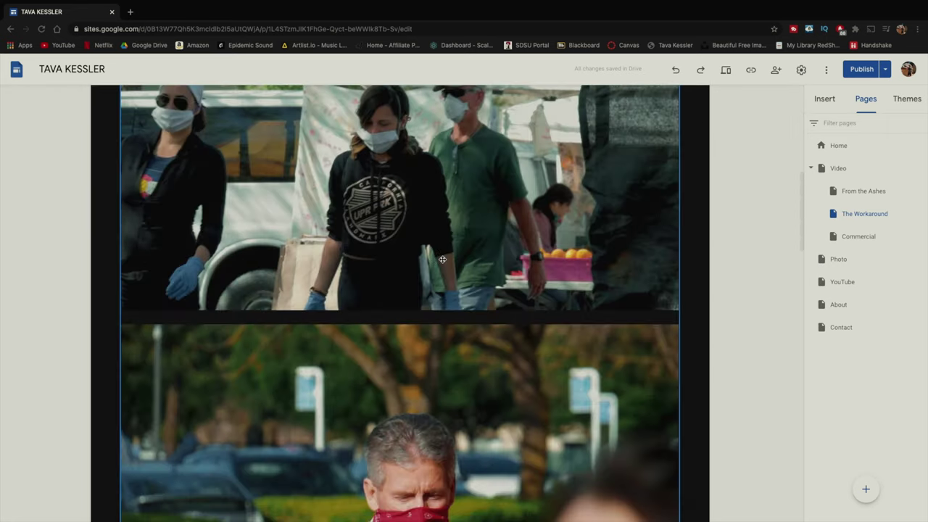
scroll(255, 182, "up", 13)
left_click(102, 102)
left_click(153, 212)
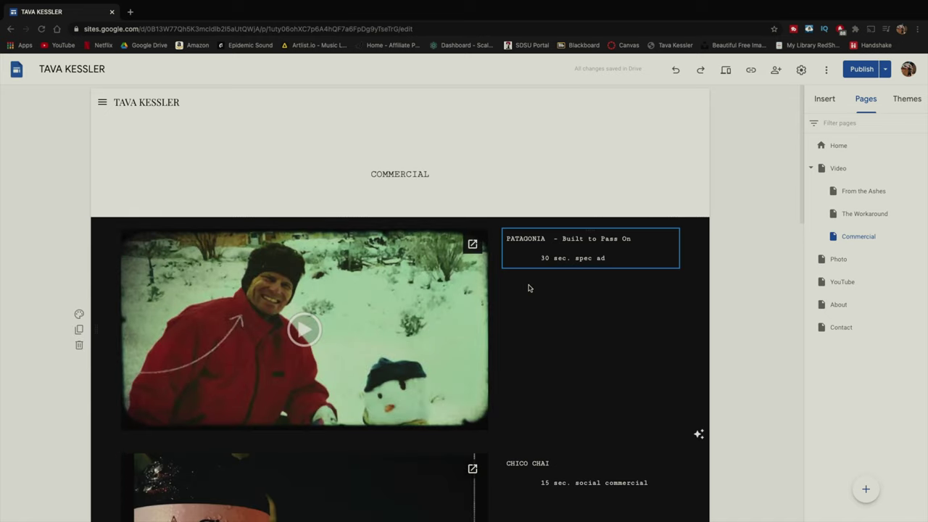
scroll(527, 286, "down", 4)
scroll(566, 251, "down", 7)
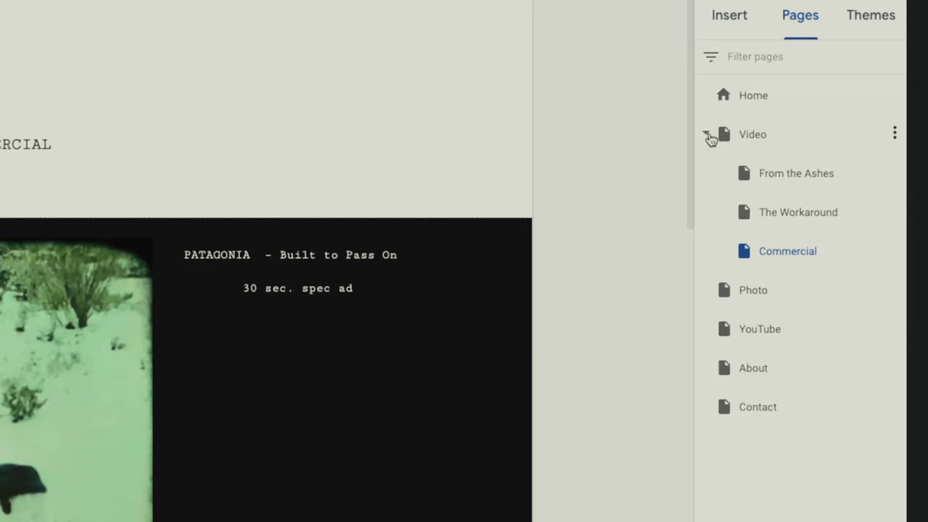
Collapse and re-expand the Video page's subpages in the site's page list
left_click(705, 135)
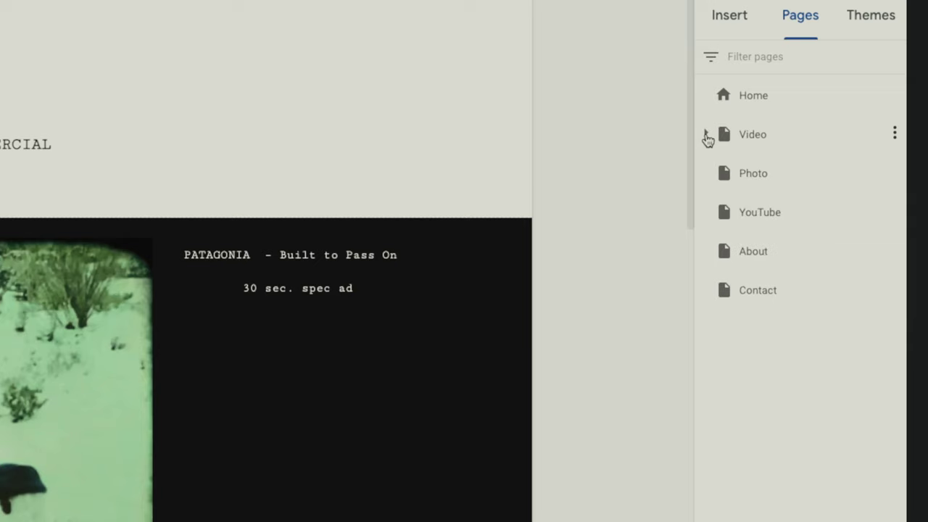
left_click(706, 135)
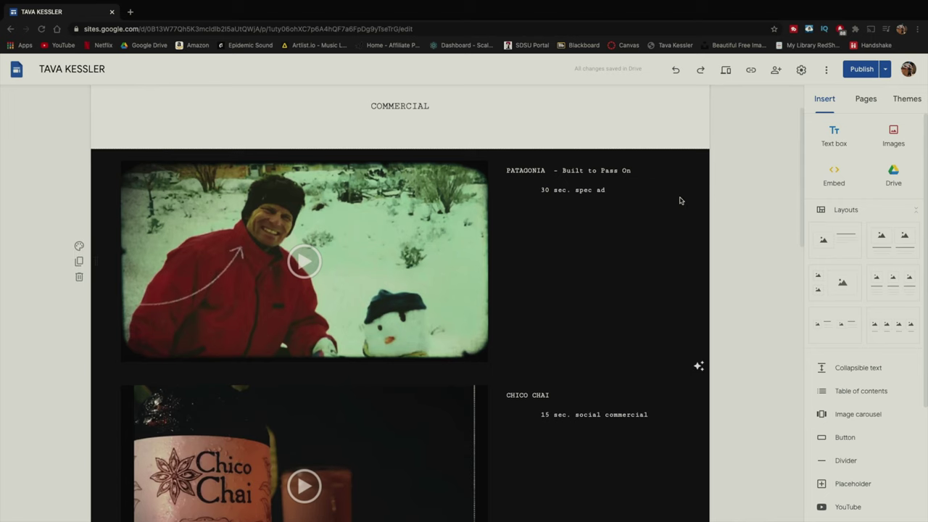
Play and pause the Patagonia spec ad on the published Commercial page, and return to the site editor
scroll(681, 200, "up", 1)
scroll(685, 199, "down", 1)
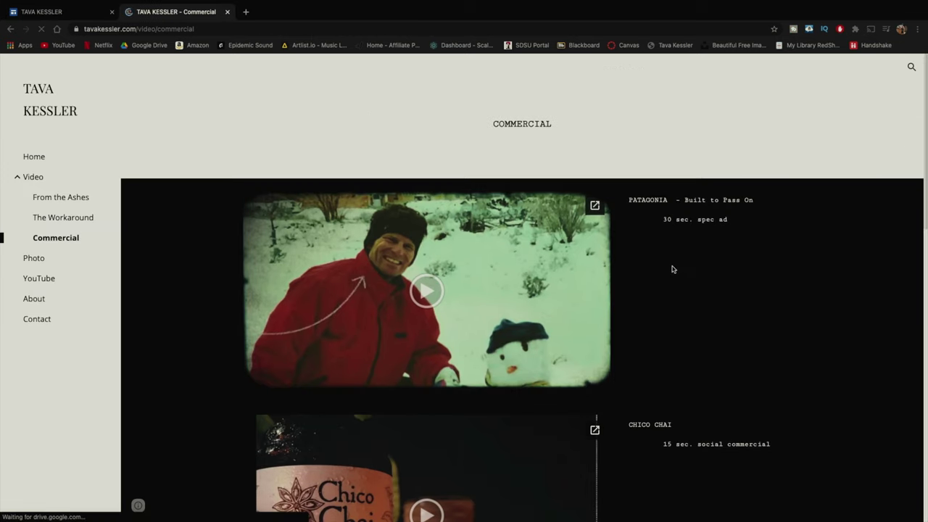
left_click(433, 300)
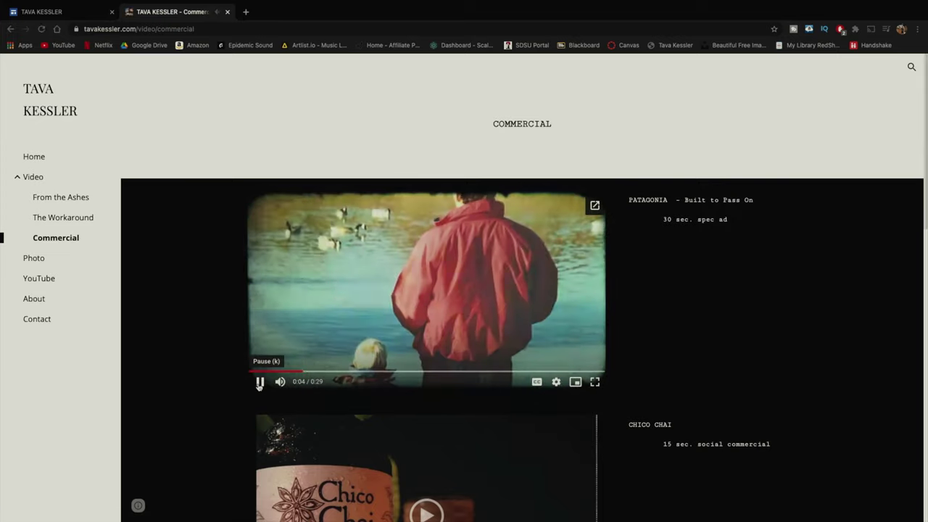
left_click(259, 381)
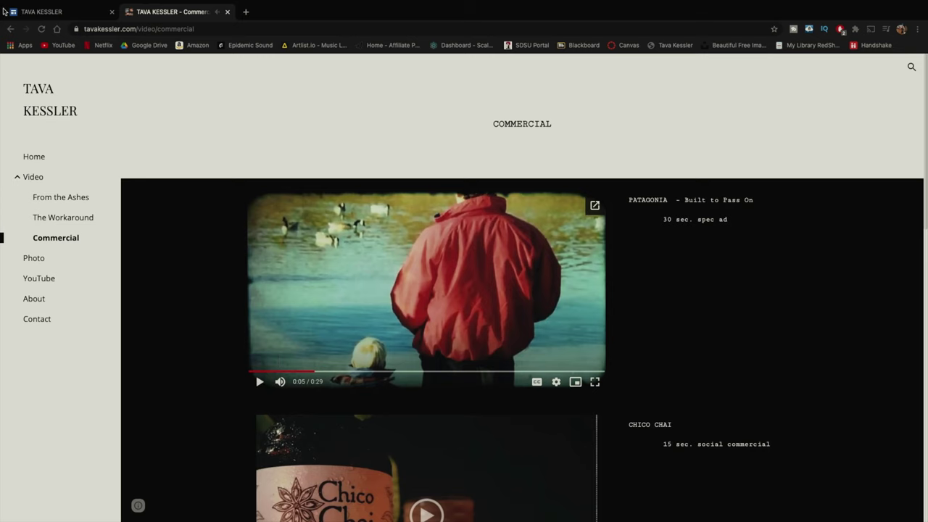
left_click(68, 12)
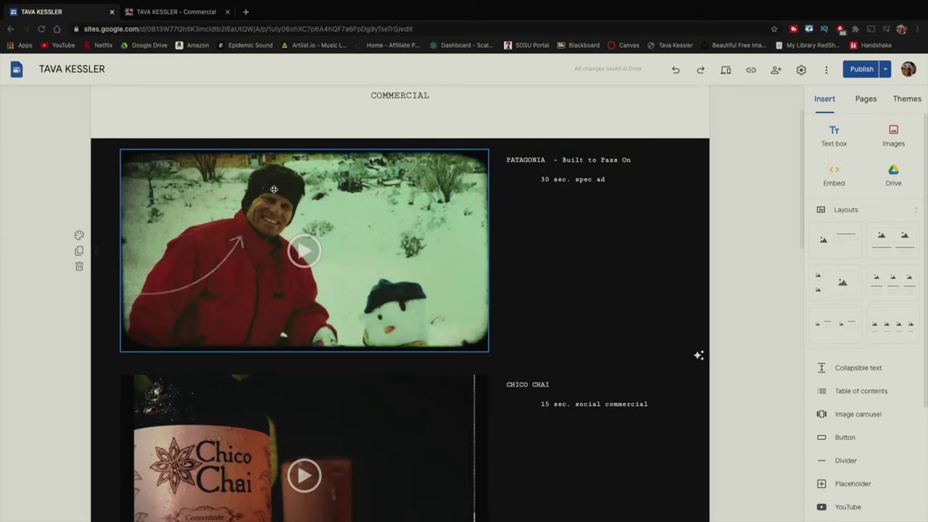
scroll(831, 349, "down", 2)
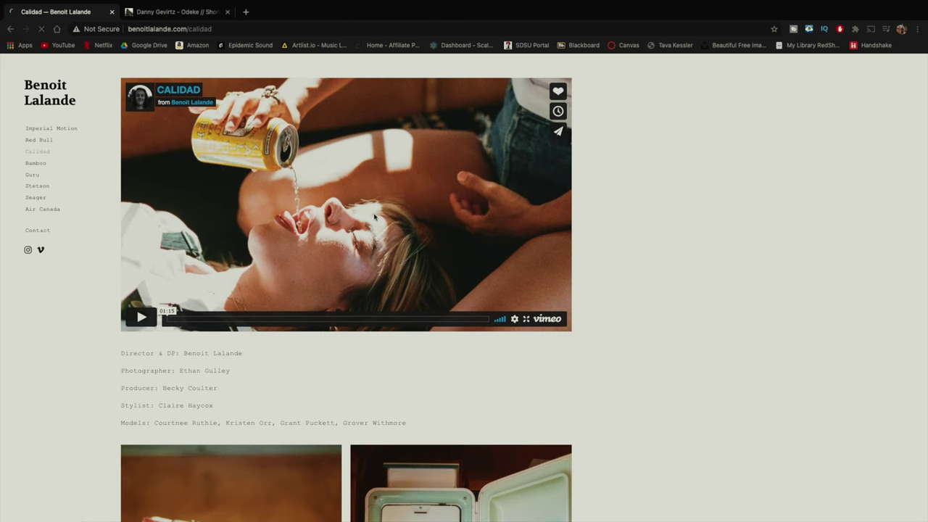
Examine the Calidad project page on another filmmaker's website, including its video, credits and still images
scroll(374, 217, "down", 4)
scroll(374, 217, "up", 3)
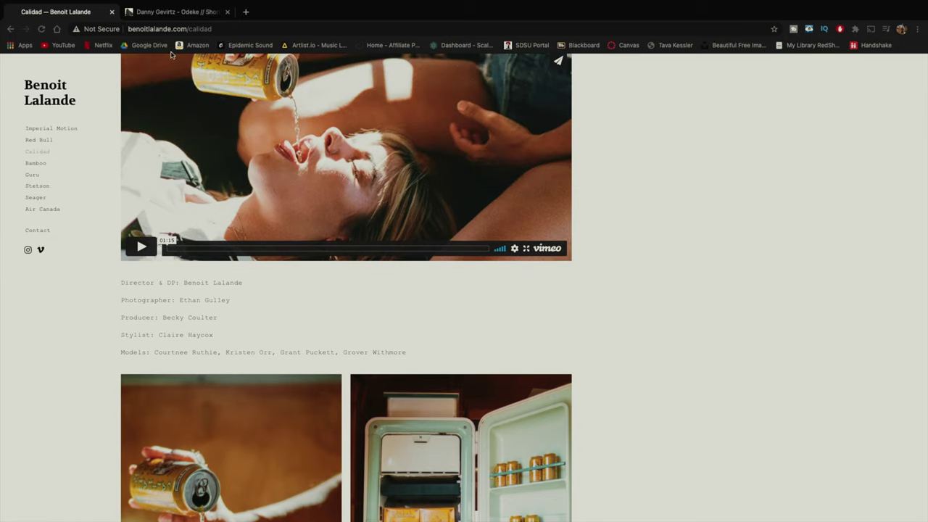
scroll(326, 194, "down", 10)
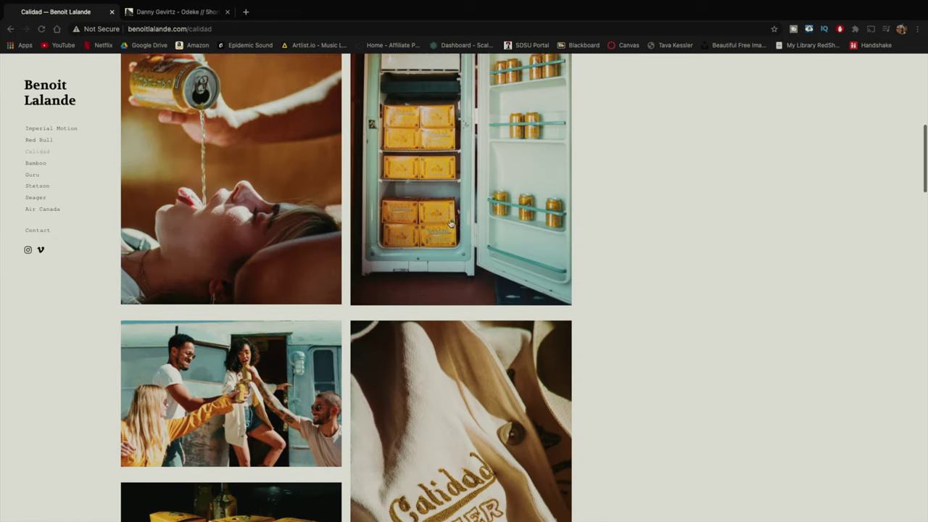
scroll(341, 235, "up", 10)
scroll(340, 235, "down", 1)
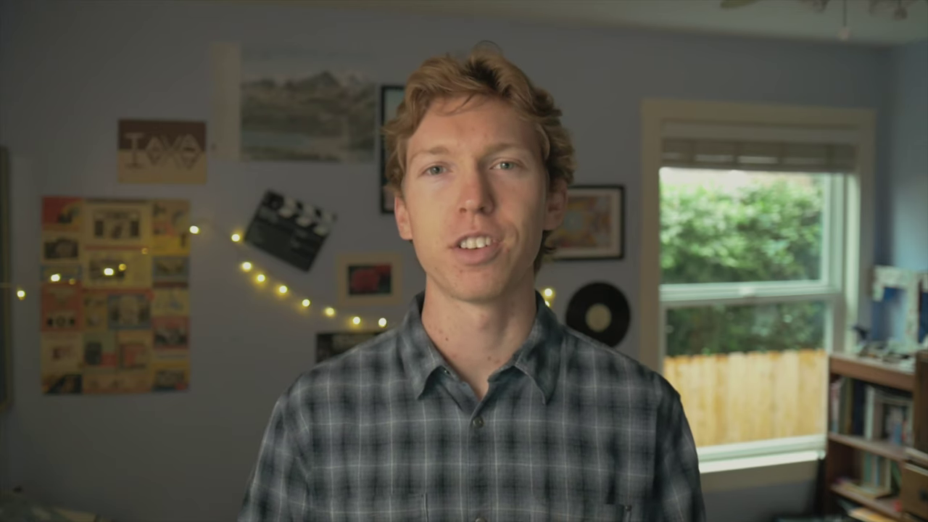
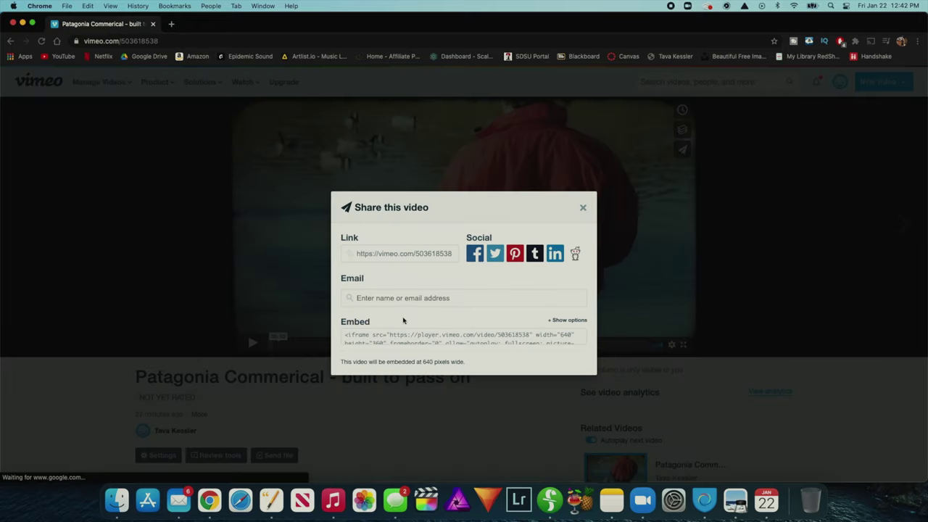
Show the embed options of the Patagonia commercial's share dialog on Vimeo and copy its embed code
double_click(378, 325)
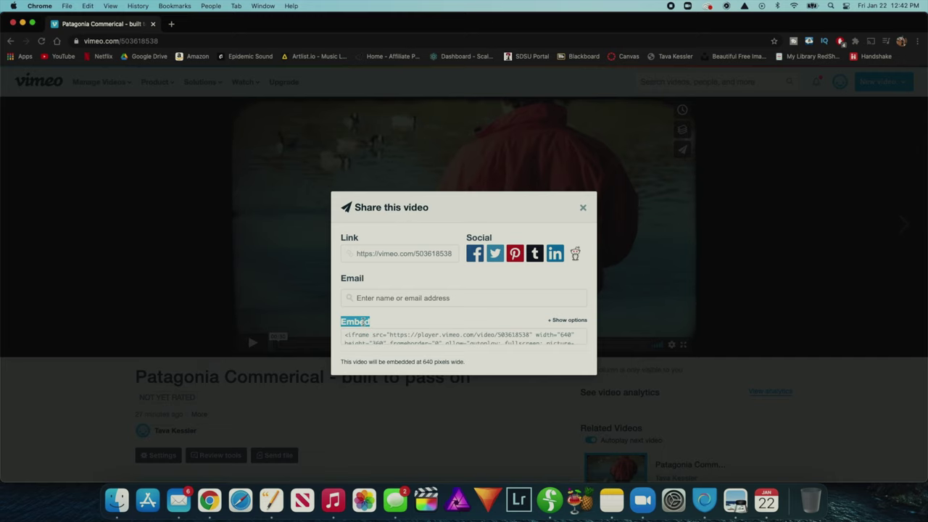
left_click(567, 322)
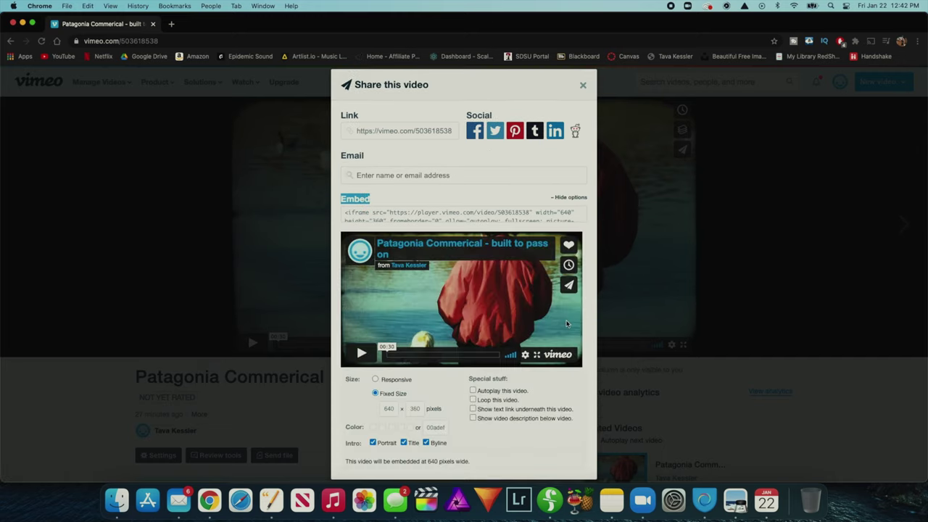
scroll(452, 213, "down", 1)
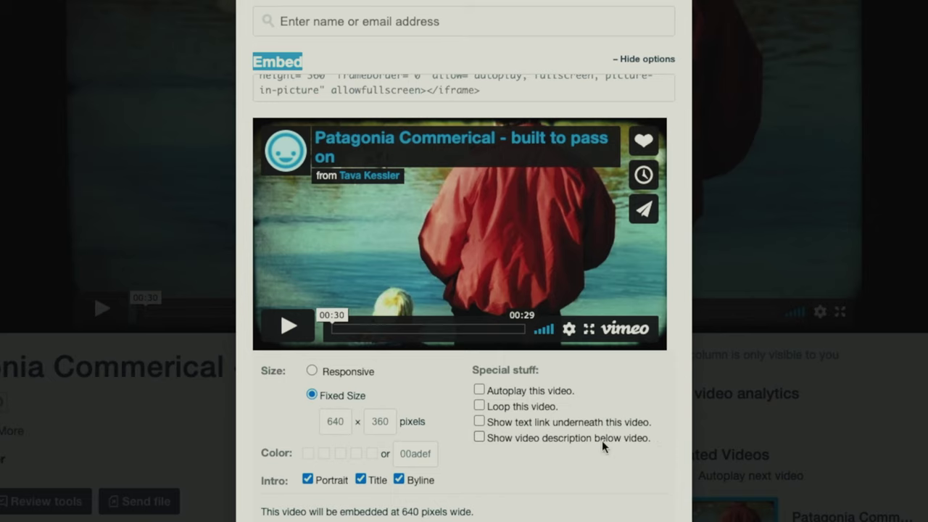
scroll(449, 166, "up", 3)
left_click(449, 162)
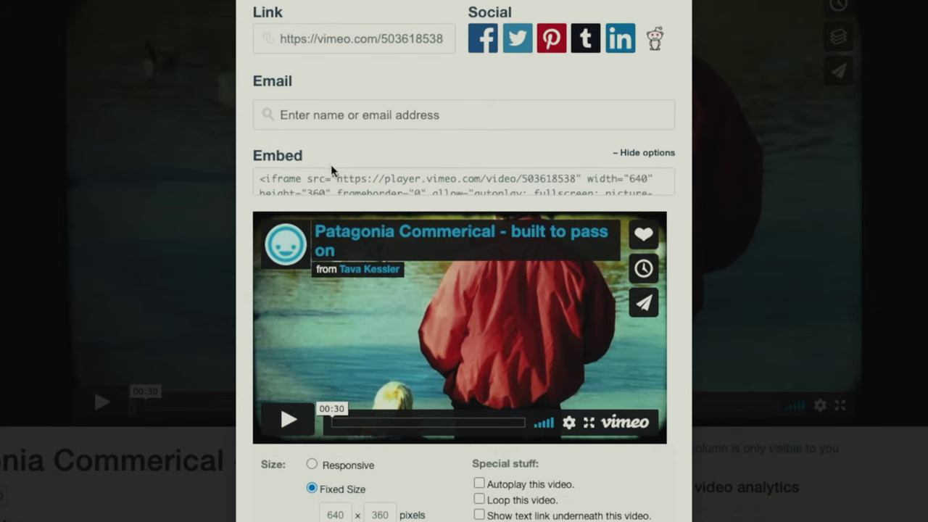
left_click(384, 181)
key("ctrl+c")
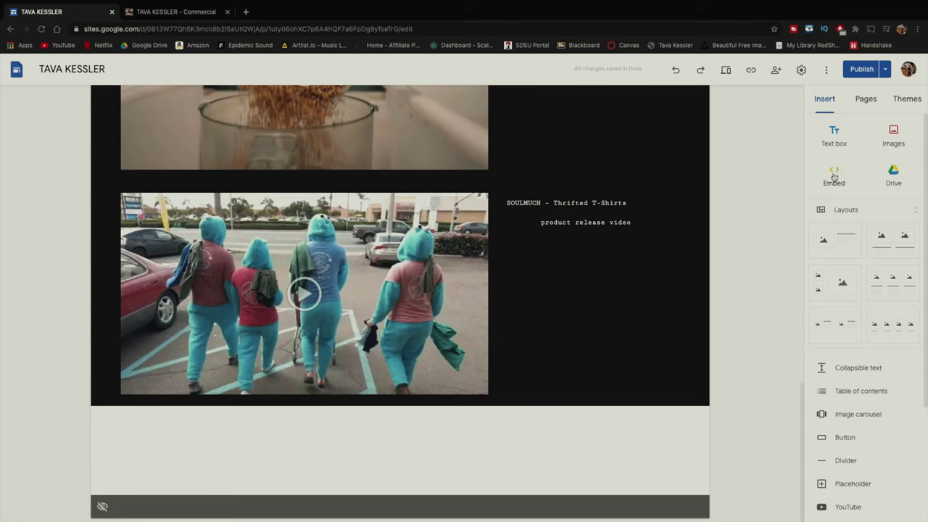
Embed the Patagonia commercial in the Google Sites Commercial page by pasting the copied Vimeo embed code and inserting it
left_click(834, 175)
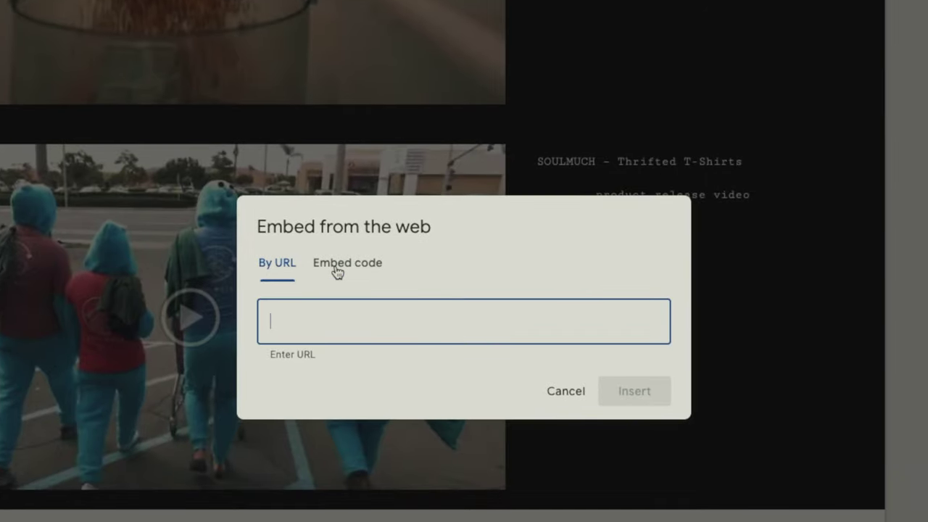
left_click(337, 271)
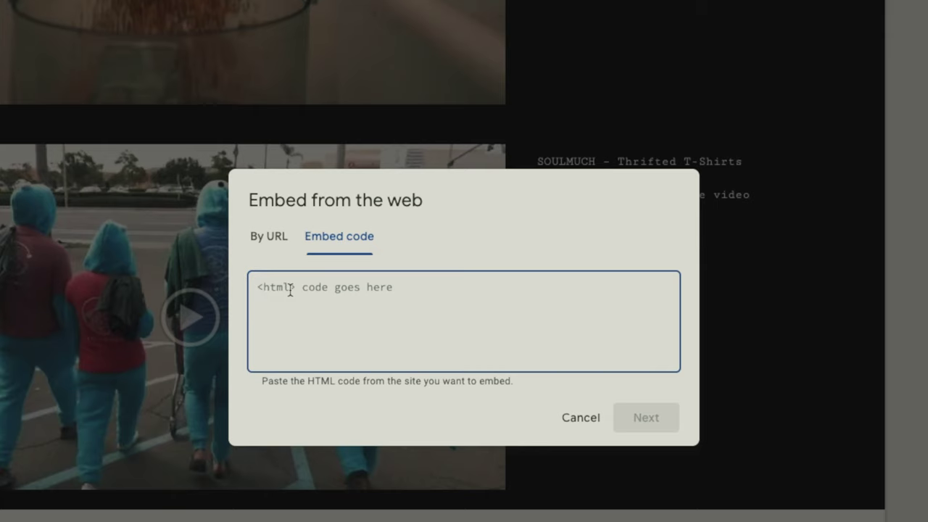
key("ctrl+v")
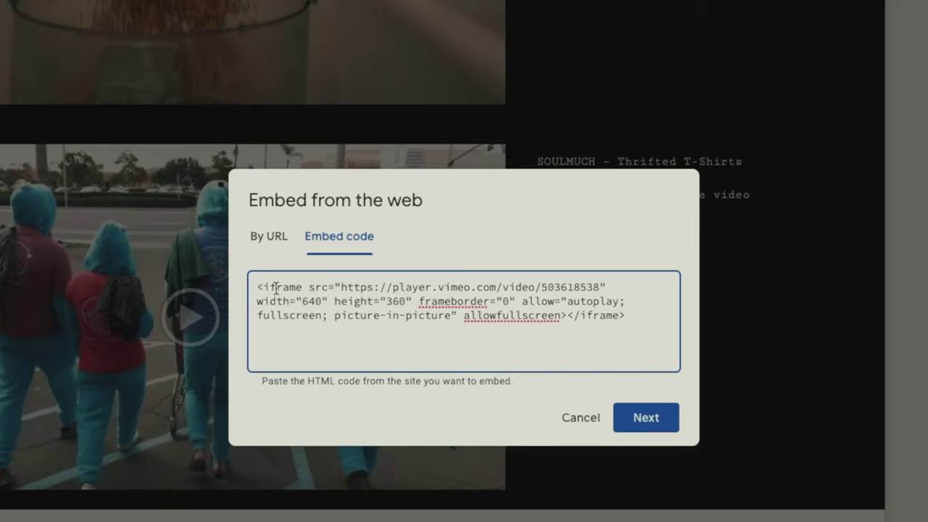
left_click(656, 419)
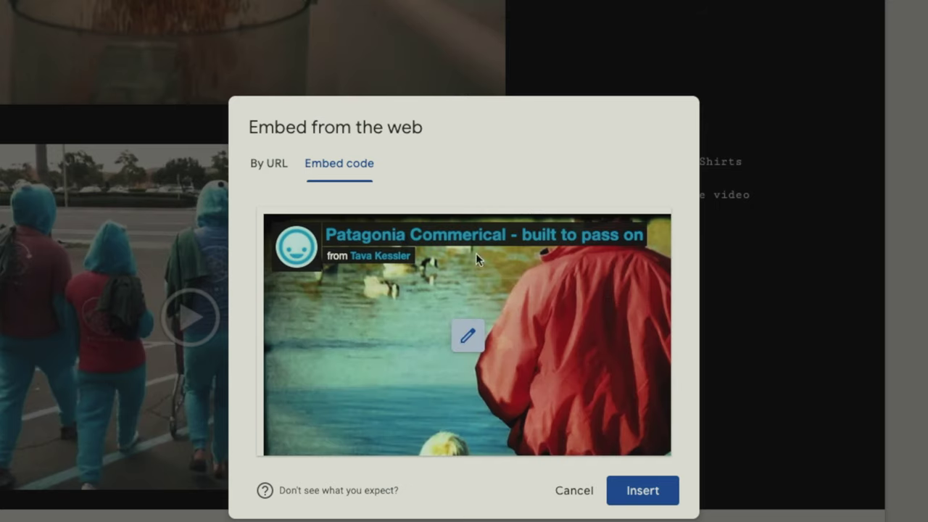
left_click(650, 499)
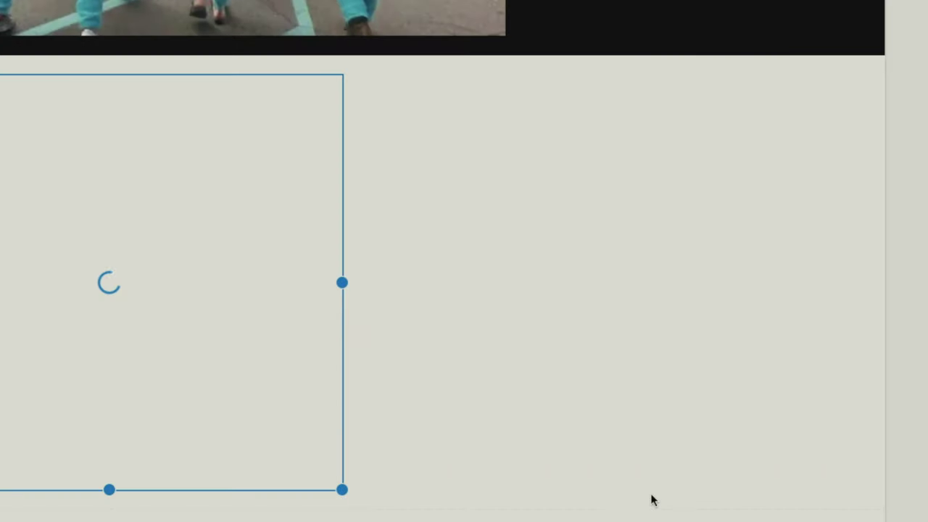